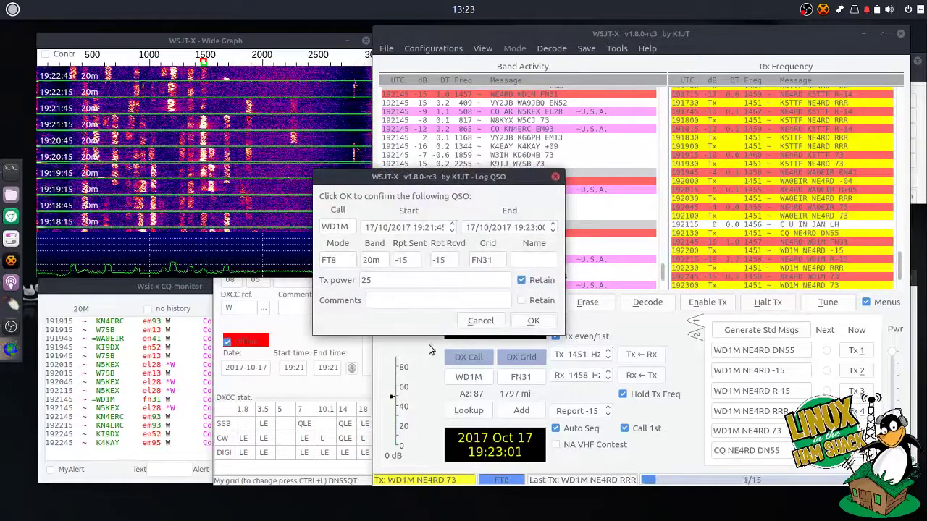
Log the completed 20m FT8 contact with the station in grid FN31 and enable transmitting again.
click(533, 322)
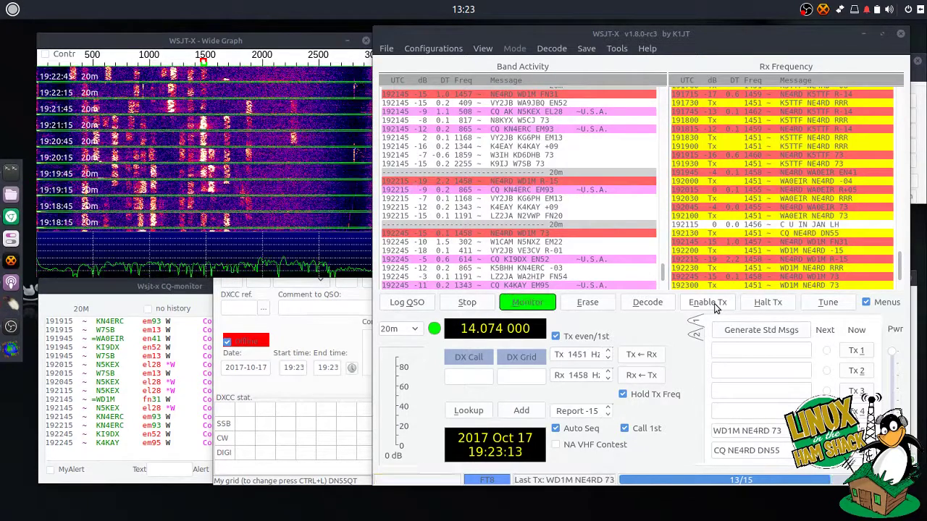
click(714, 303)
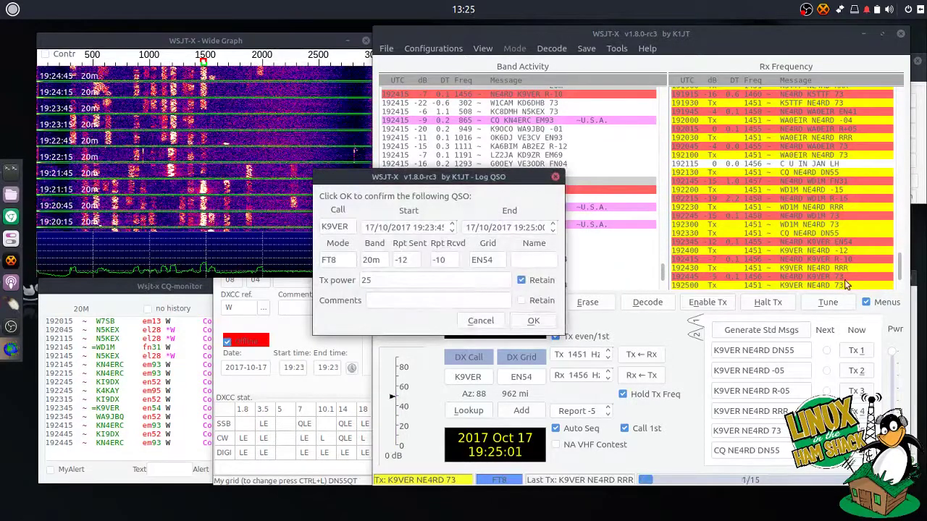
Move the Log QSO dialog aside, log the contact with the station in grid EN54, and re-enable transmitting.
drag(517, 176, 576, 203)
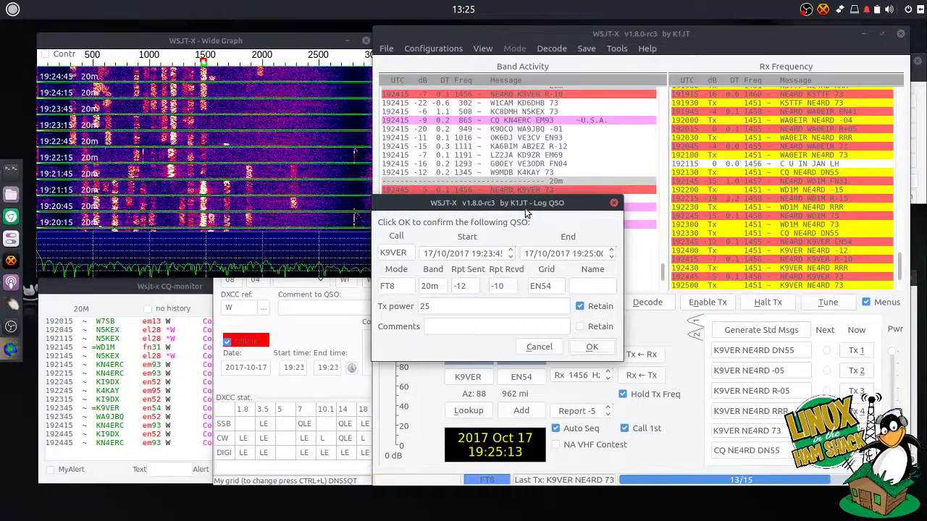
click(592, 348)
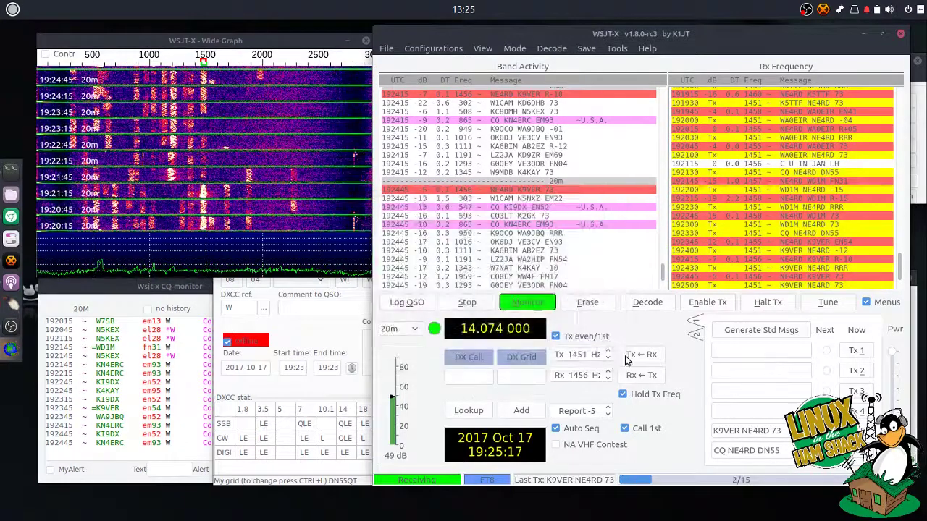
click(701, 307)
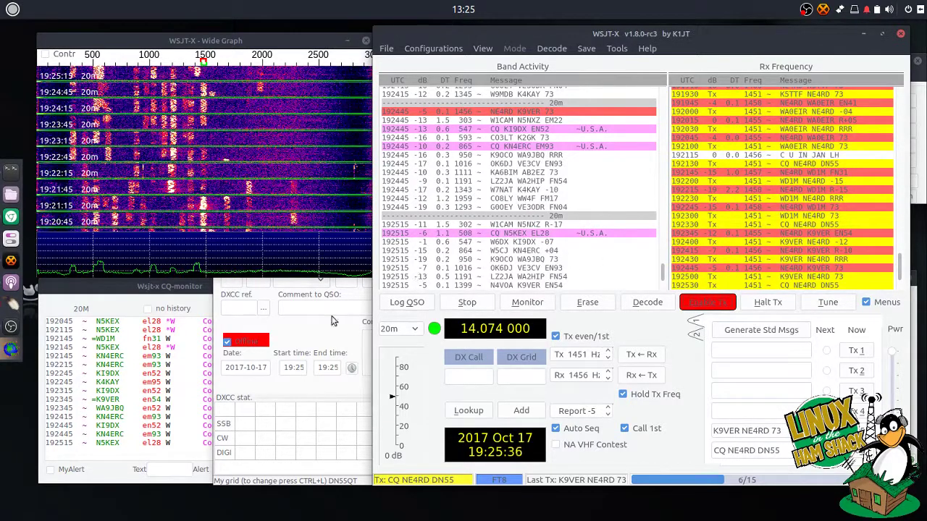
Switch to CQRLOG, check the newest contacts in its QSO list, and minimise its windows.
click(8, 309)
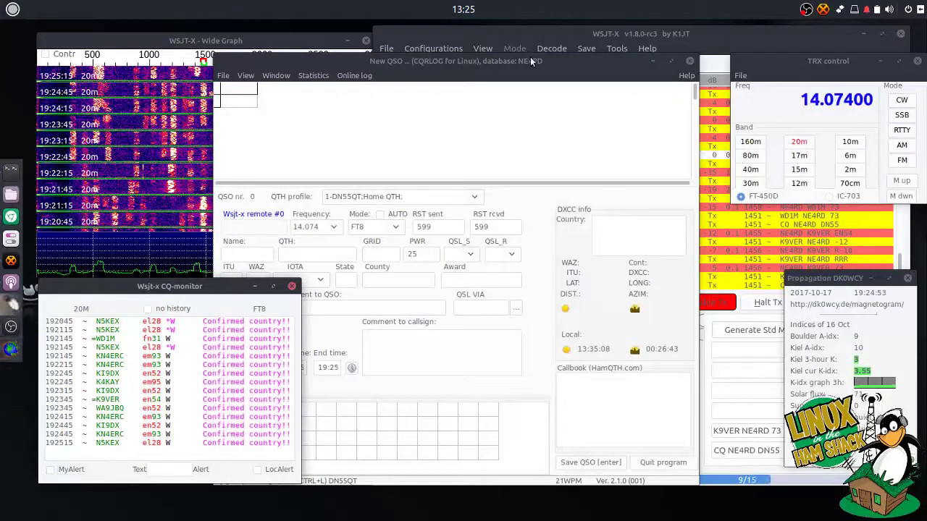
drag(567, 61, 627, 89)
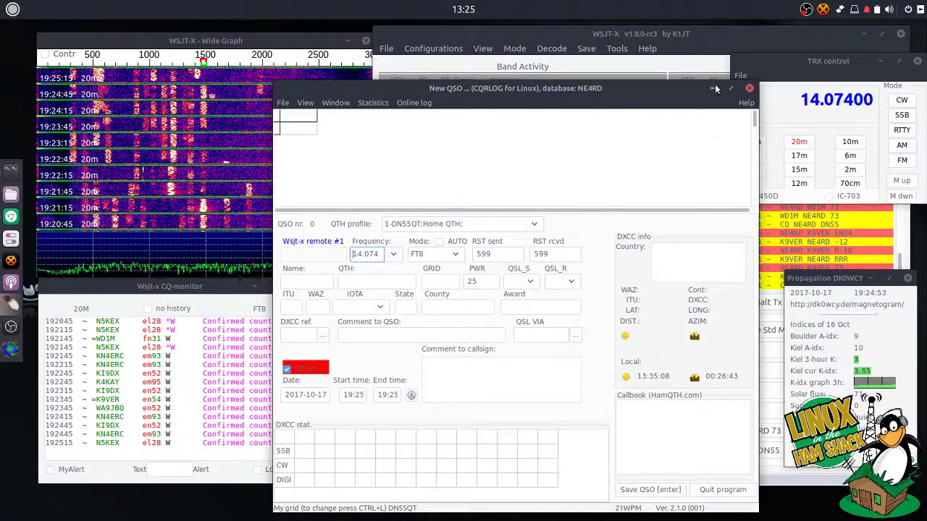
drag(670, 87, 684, 89)
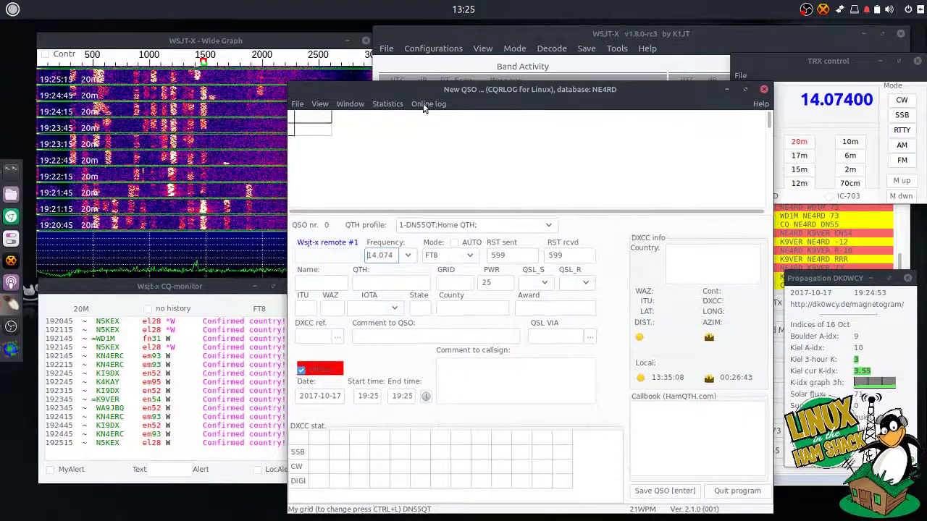
click(297, 104)
click(307, 145)
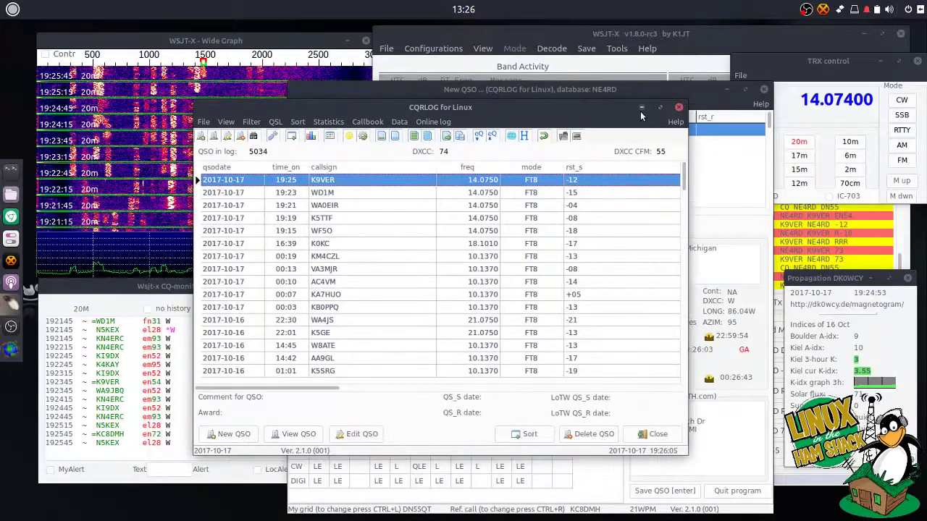
click(640, 109)
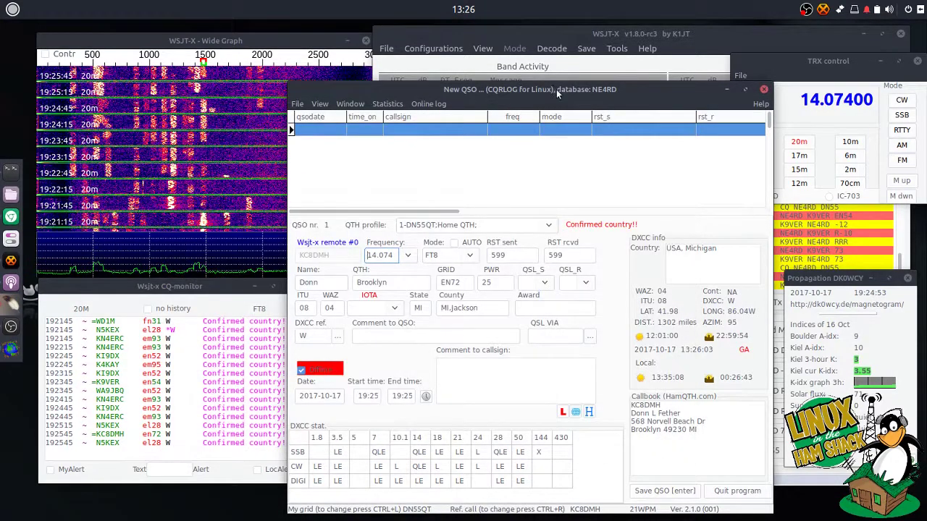
click(725, 90)
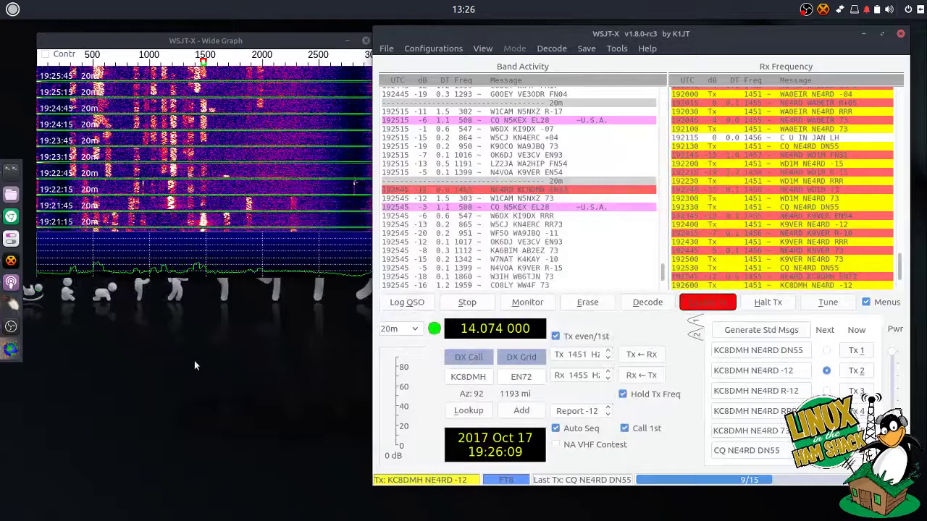
Restore only the Wsjt-x CQ-monitor window and place it beneath the Wide Graph.
right_click(11, 304)
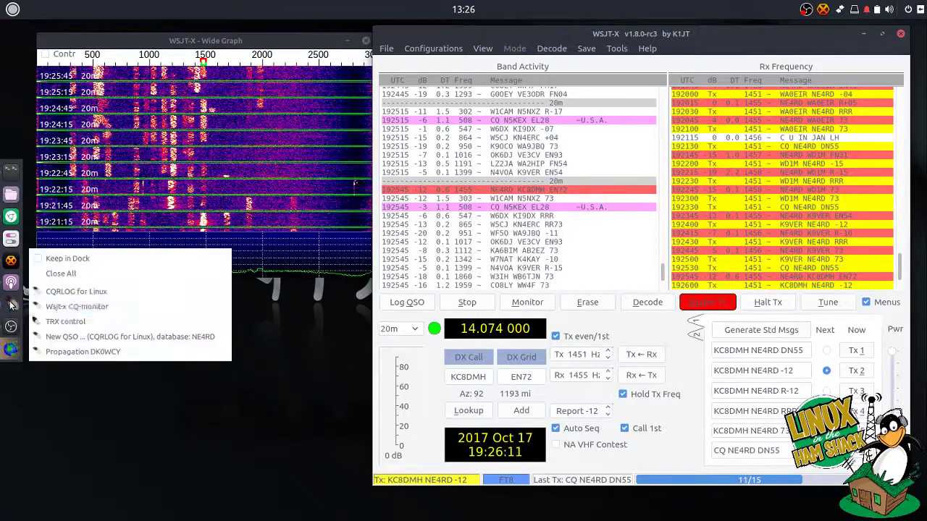
click(80, 307)
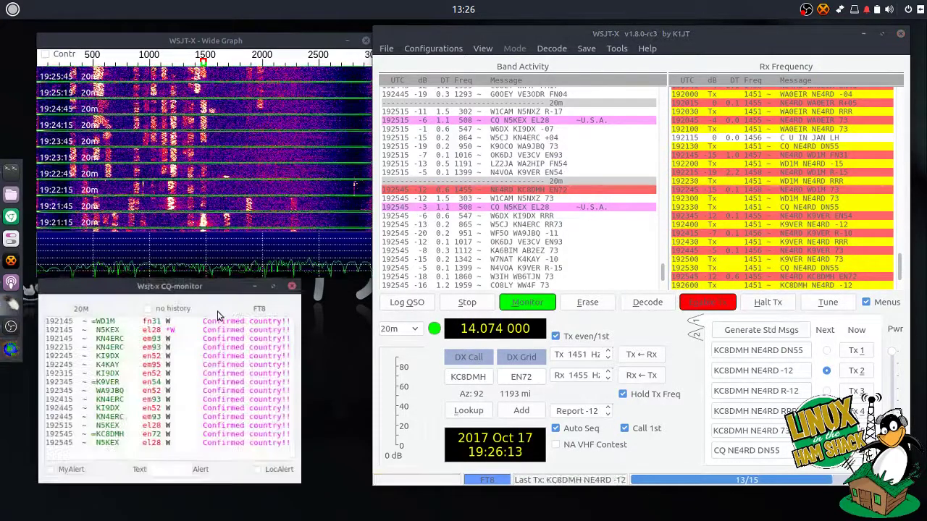
drag(203, 286, 224, 289)
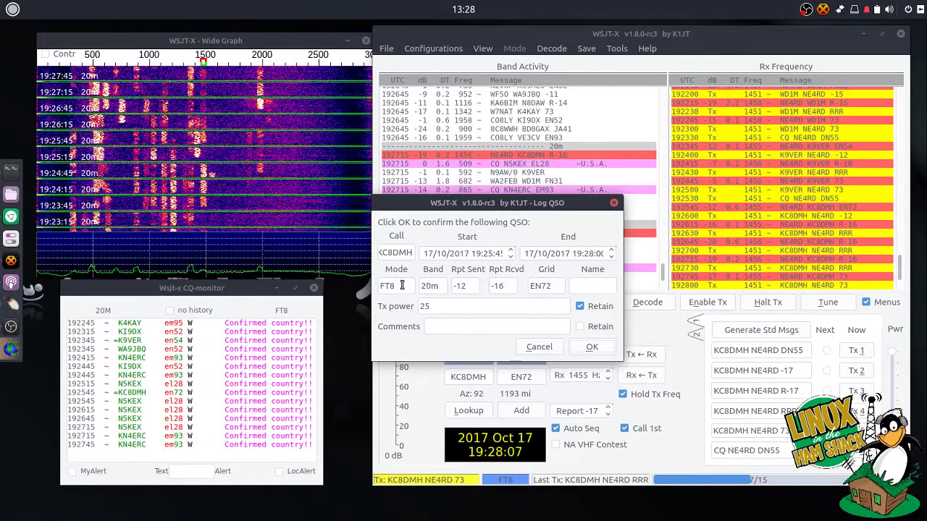
Log the FT8 contact with the station in grid EN72 and turn transmitting back on.
click(592, 348)
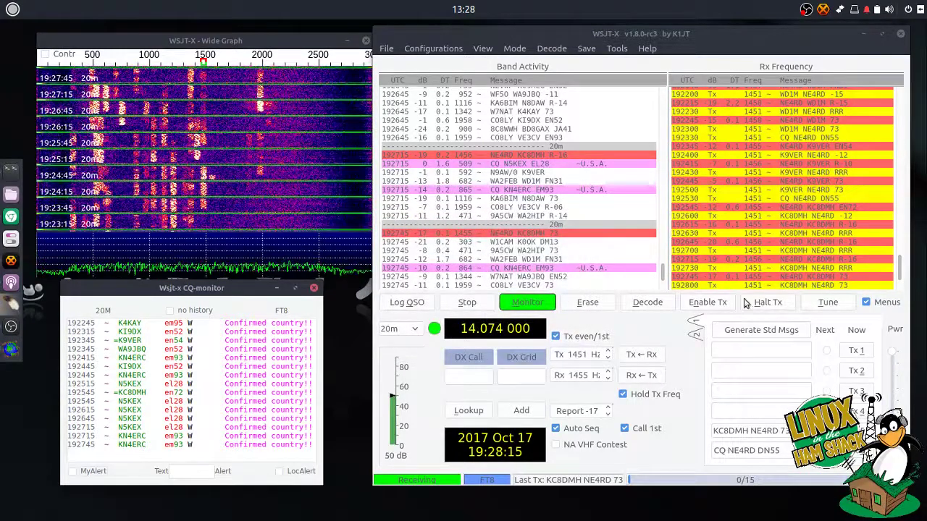
click(708, 303)
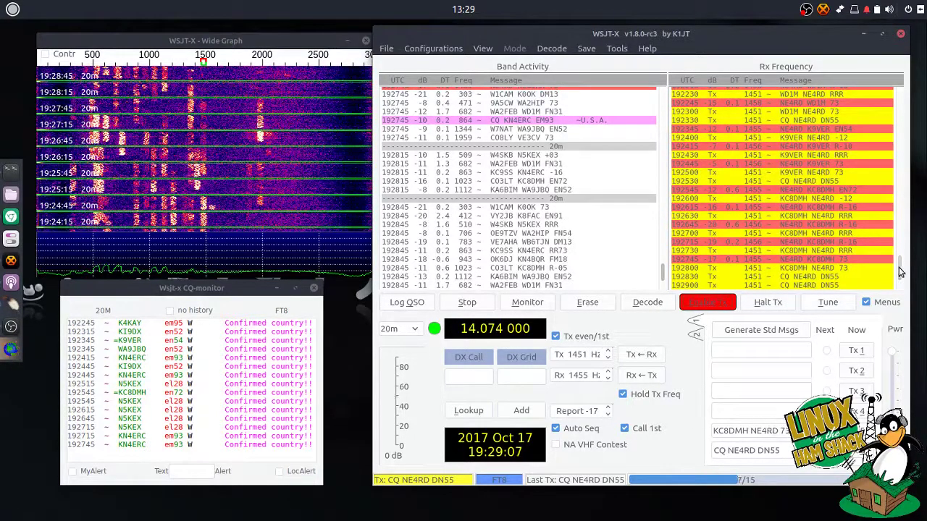
Examine the earlier exchanges in the Rx Frequency list and the display and behavior options in the General settings.
drag(900, 270, 899, 251)
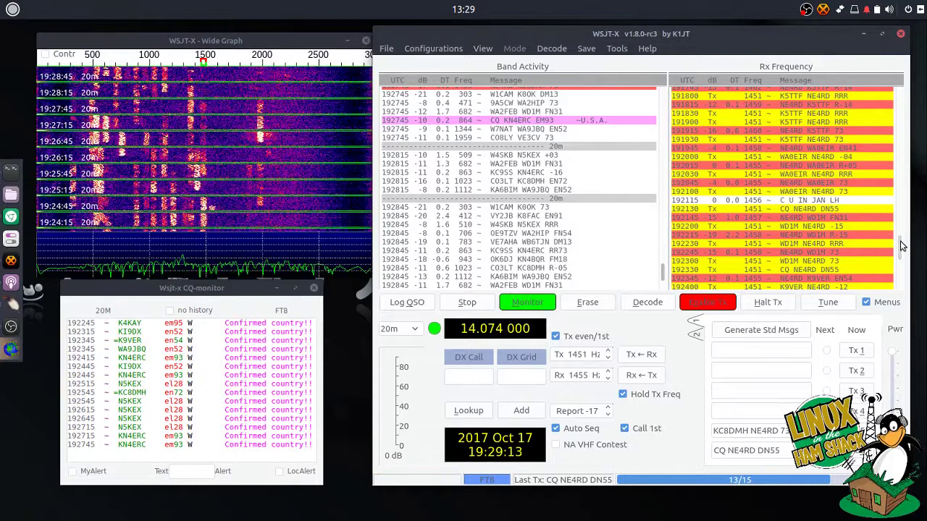
drag(900, 248, 901, 288)
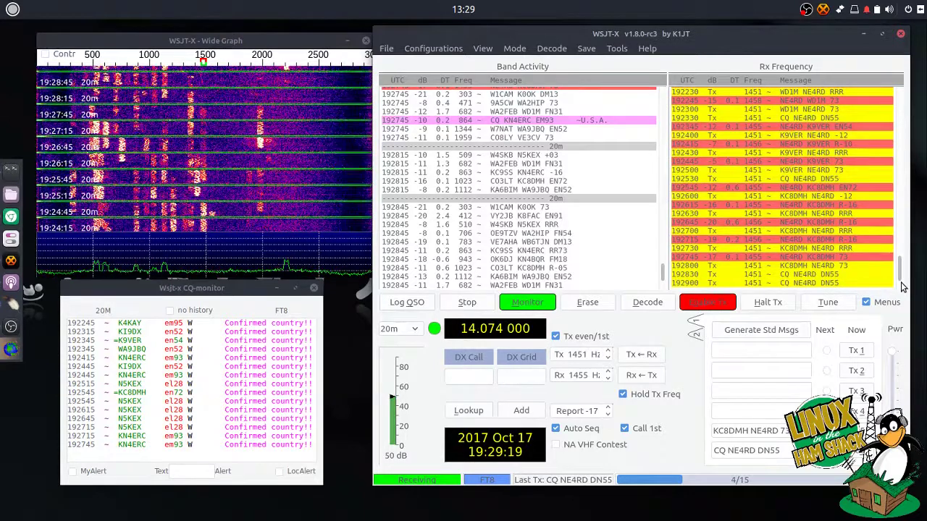
click(420, 48)
click(395, 51)
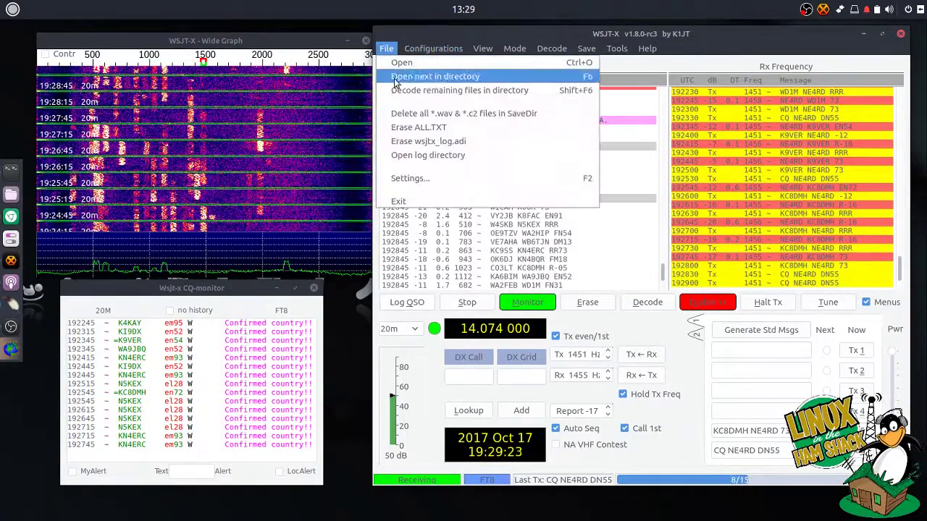
click(405, 175)
mouse_move(630, 92)
mouse_down()
mouse_move(463, 127)
mouse_move(533, 100)
mouse_move(614, 99)
mouse_up()
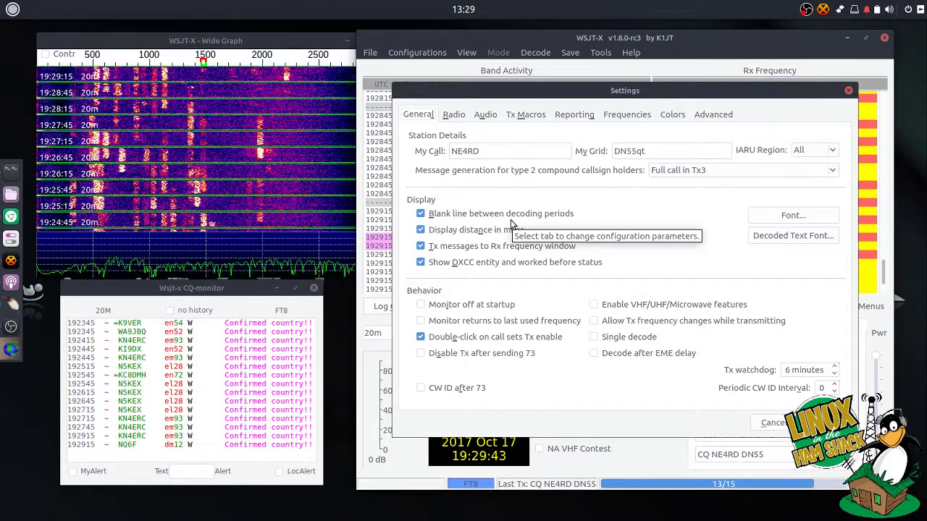
click(847, 92)
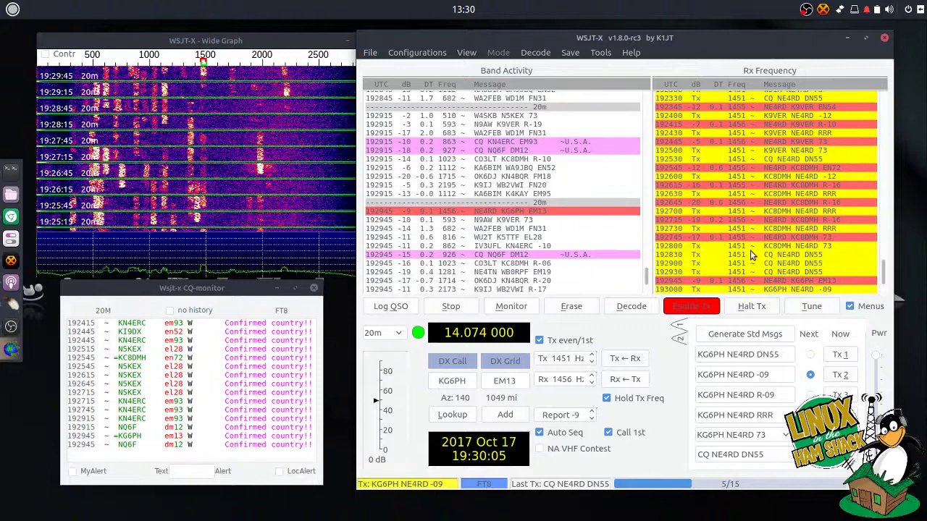
scroll(751, 253, up, 7)
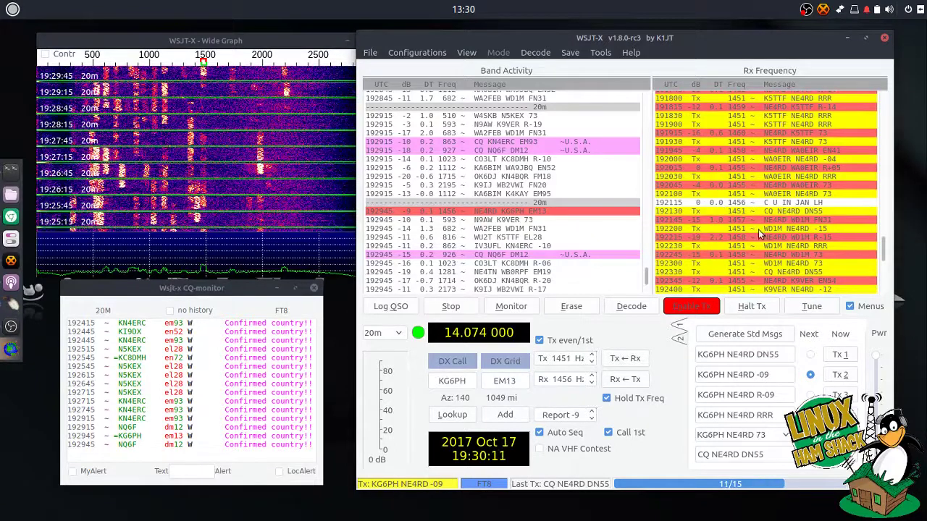
scroll(777, 237, down, 7)
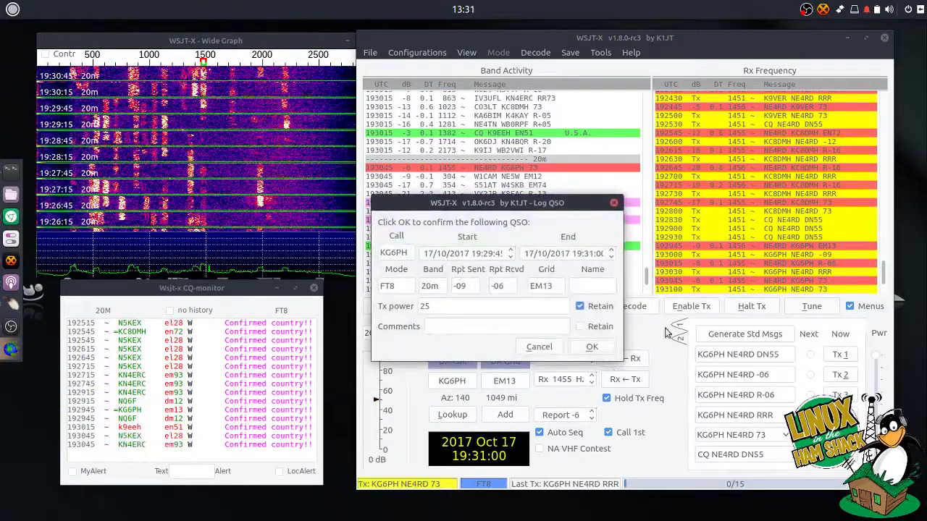
Log the FT8 contact with the station in grid EM13 and enable transmitting for another CQ.
click(593, 348)
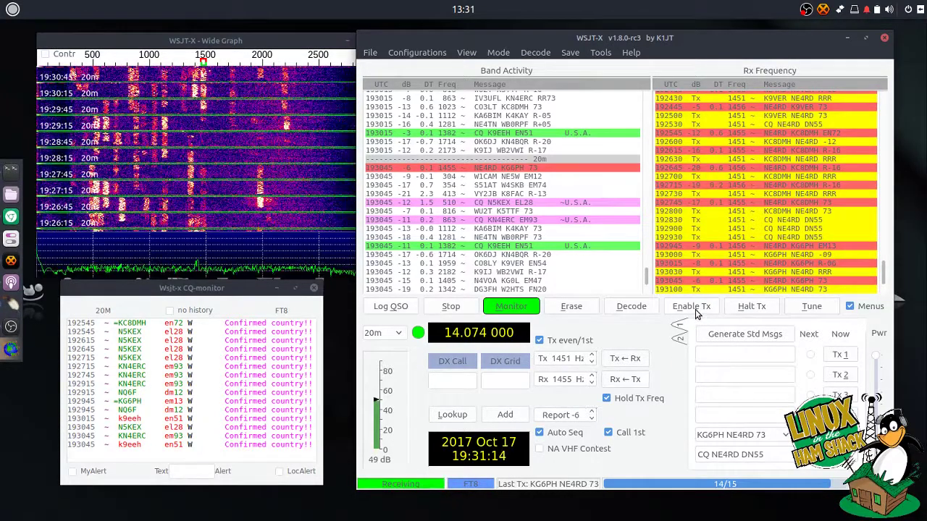
click(695, 311)
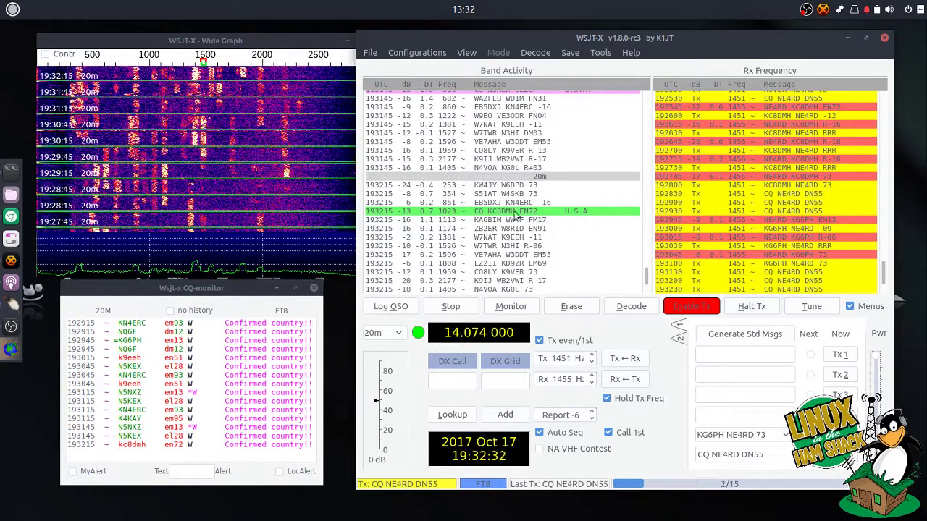
Review the Radio, Audio, Tx Macros, Reporting, Frequencies, Colors, Advanced and General settings, and close them without changes.
click(466, 52)
mouse_move(435, 51)
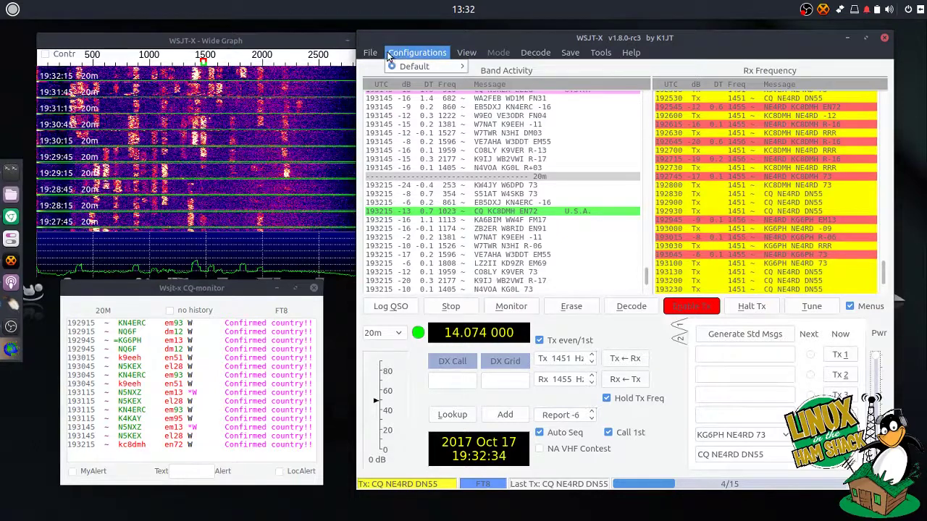
mouse_move(370, 52)
click(382, 184)
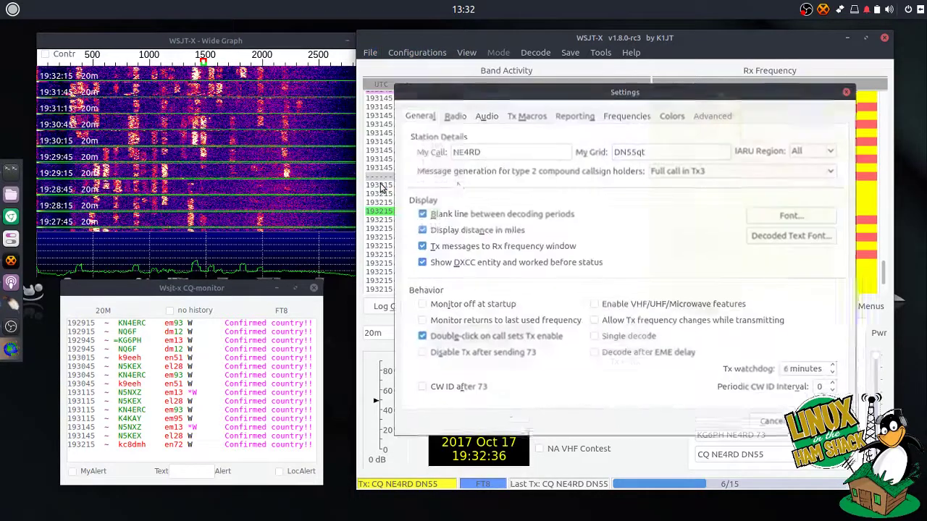
click(454, 114)
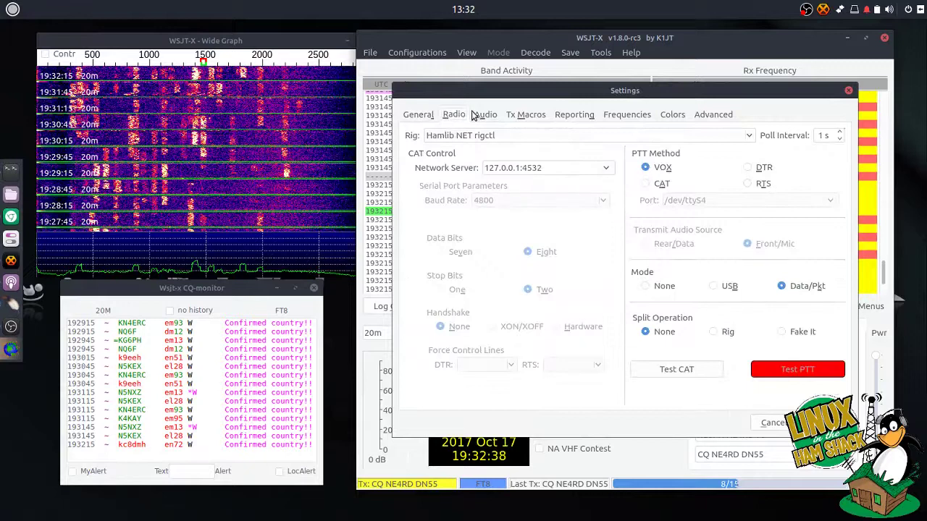
click(490, 115)
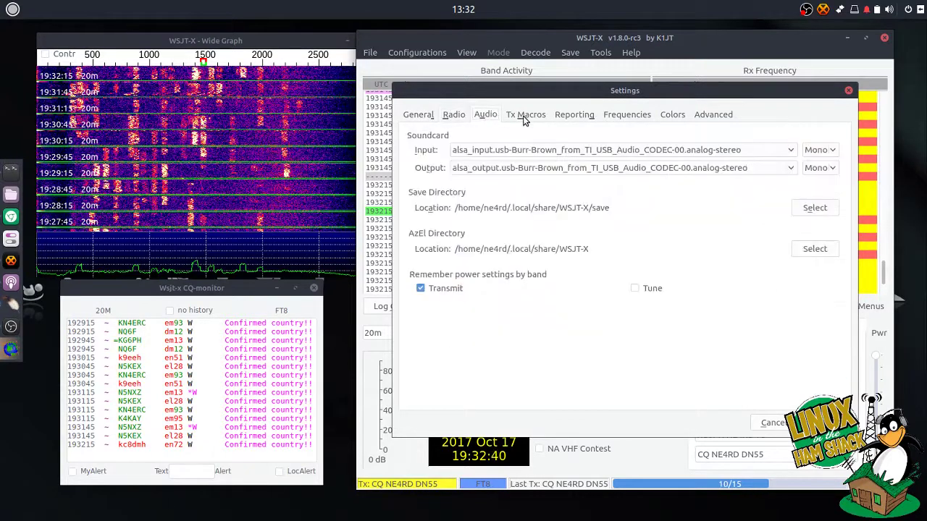
click(525, 118)
click(556, 118)
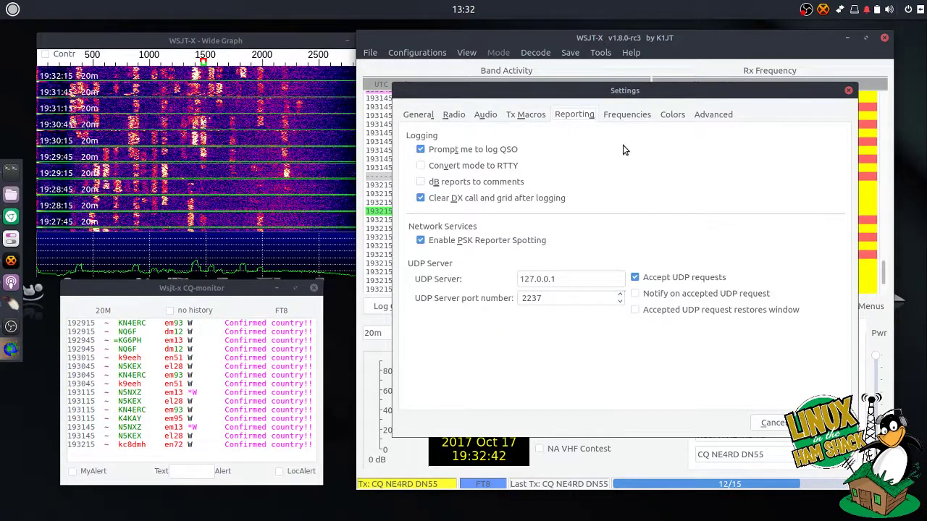
click(628, 115)
click(672, 114)
click(713, 114)
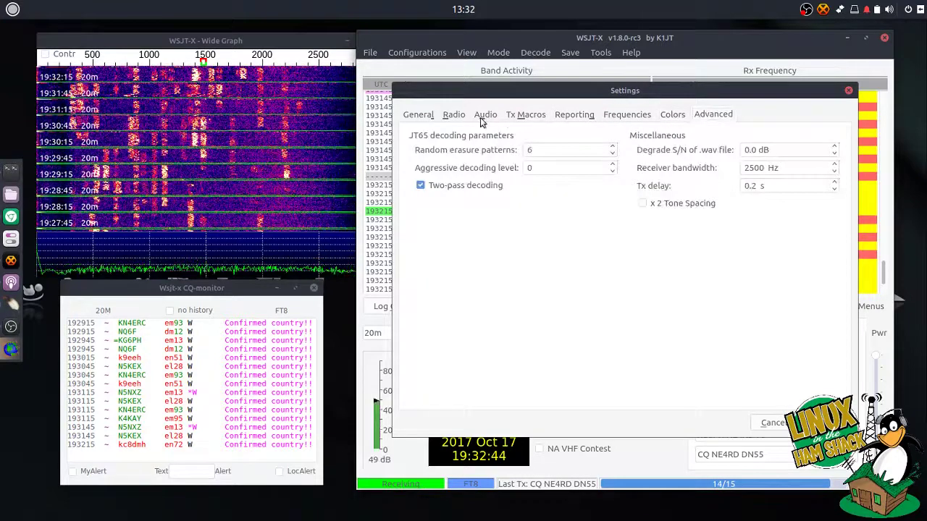
click(418, 115)
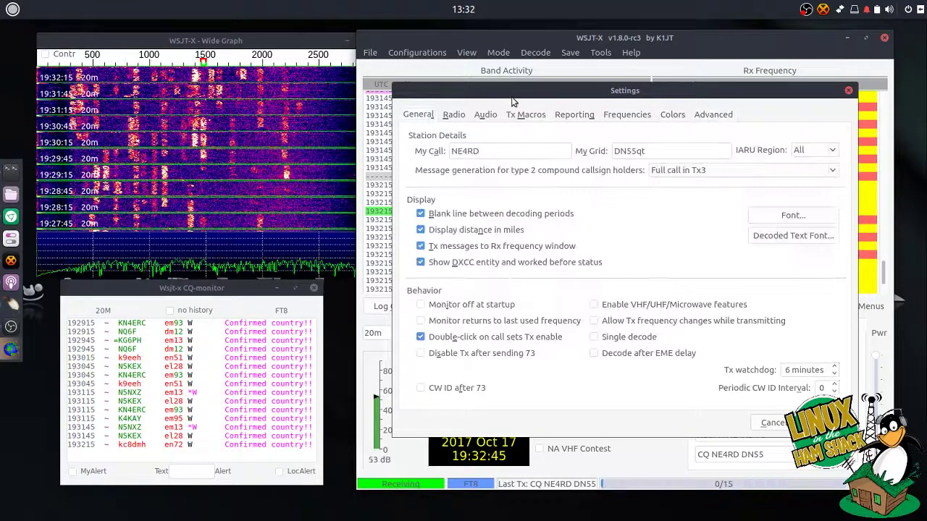
click(848, 92)
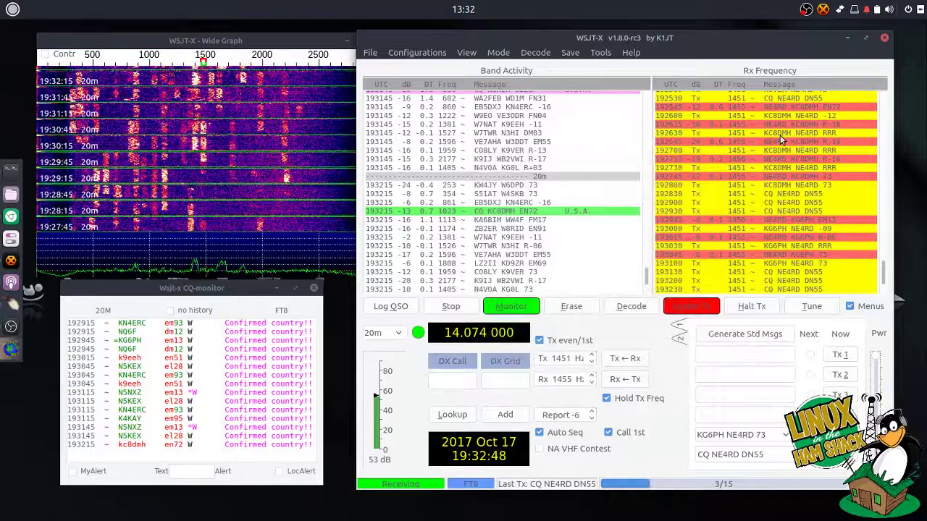